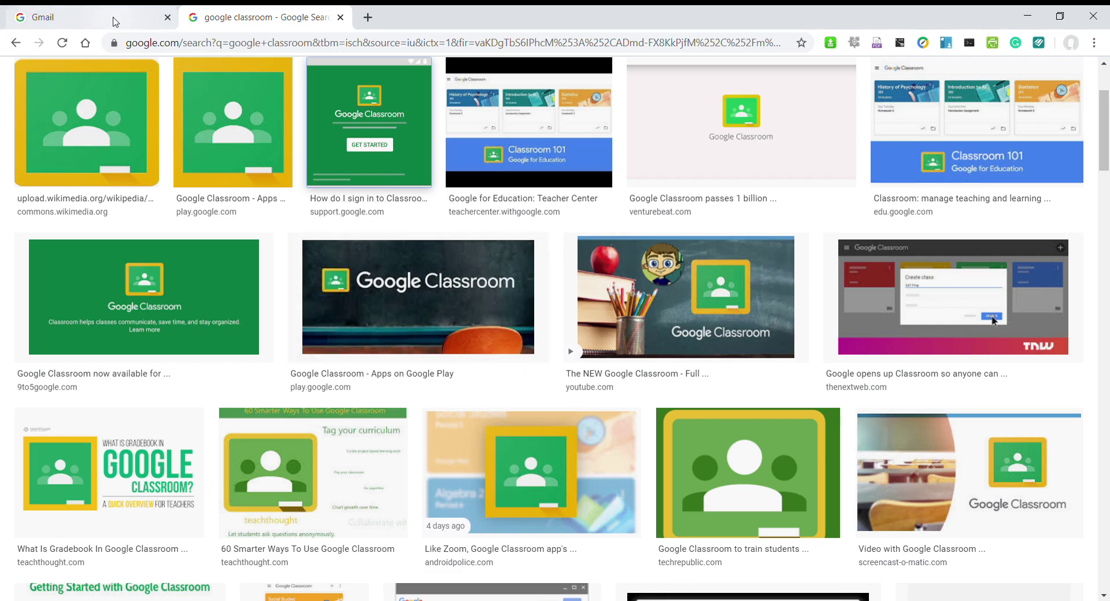
Step: Sign in to the signed-out Gmail account shown in the account chooser with the account password
left_click(115, 22)
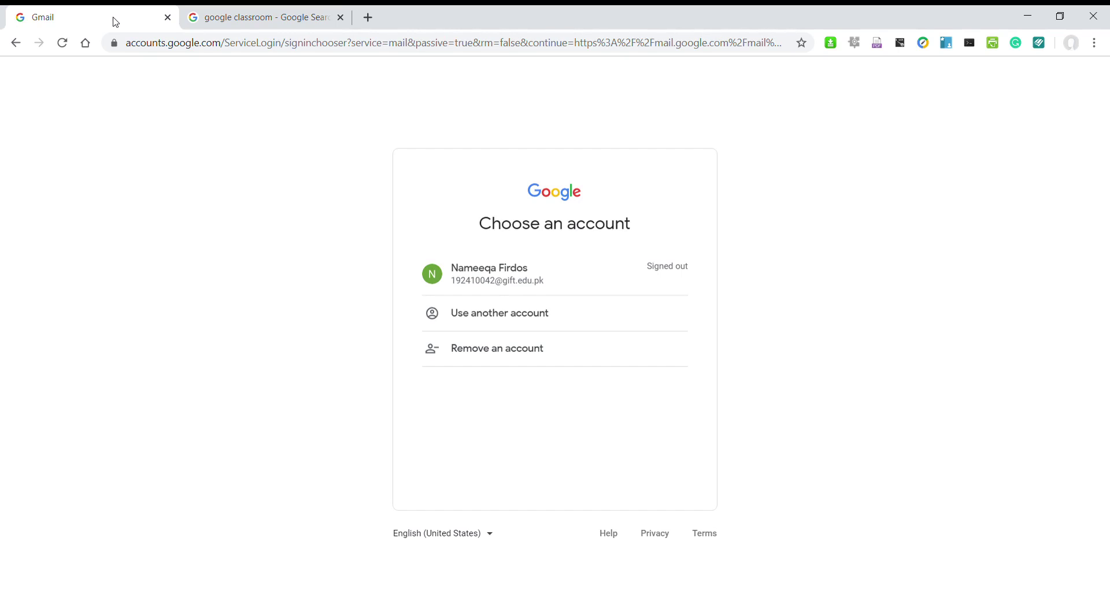
left_click(555, 280)
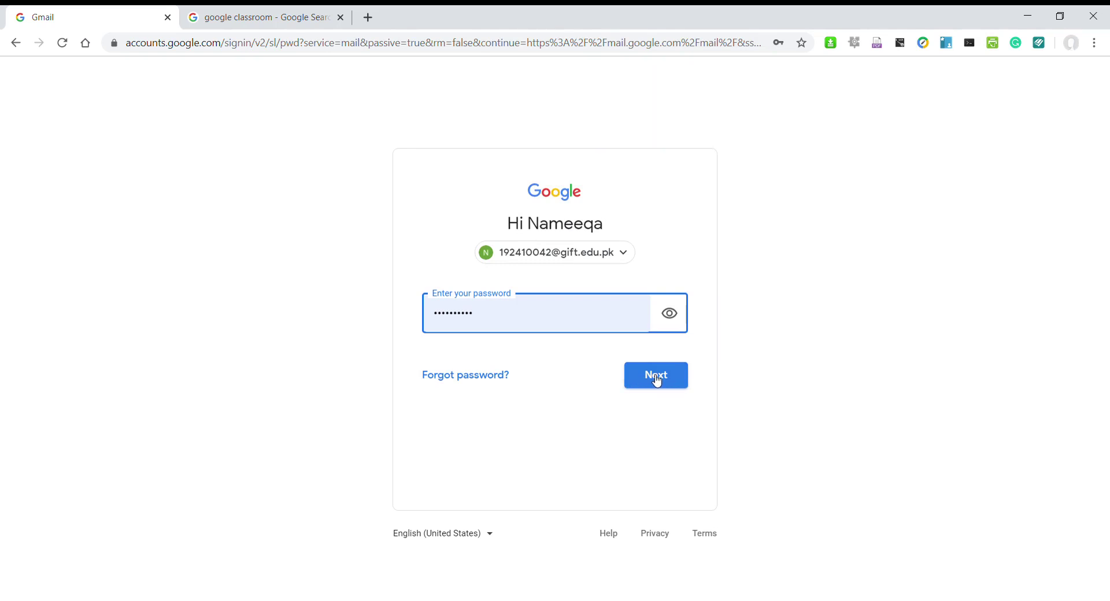
left_click(656, 380)
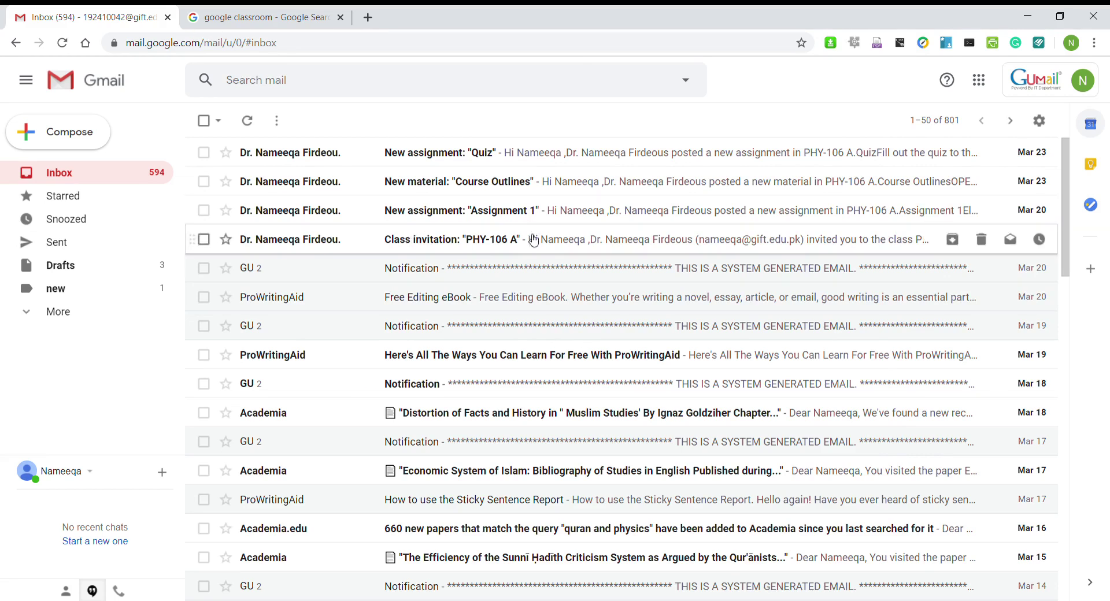
Step: Open the "PHY-106 A" class invitation email and join the class in Google Classroom
left_click(484, 241)
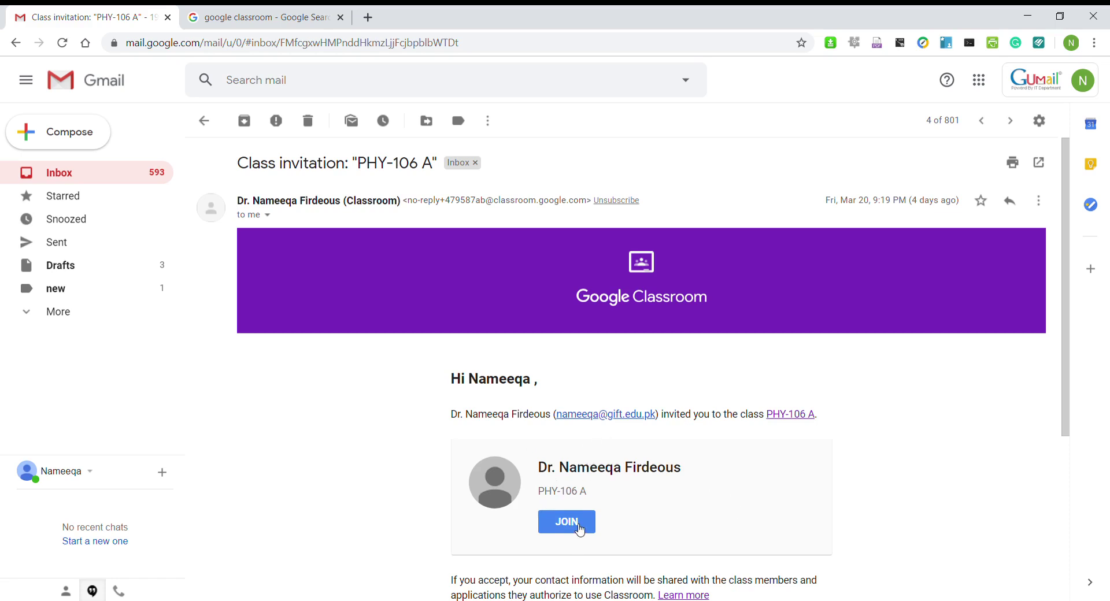
left_click(579, 530)
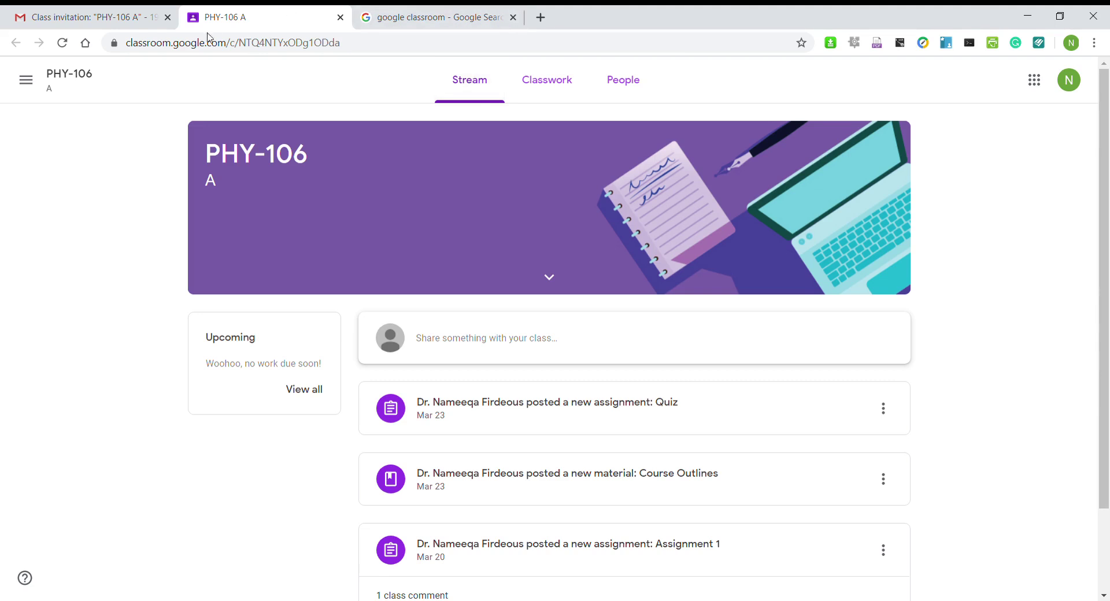
Step: Return to the Gmail inbox and open Assignment 1 in Classroom from its "New assignment" notification email
left_click(99, 20)
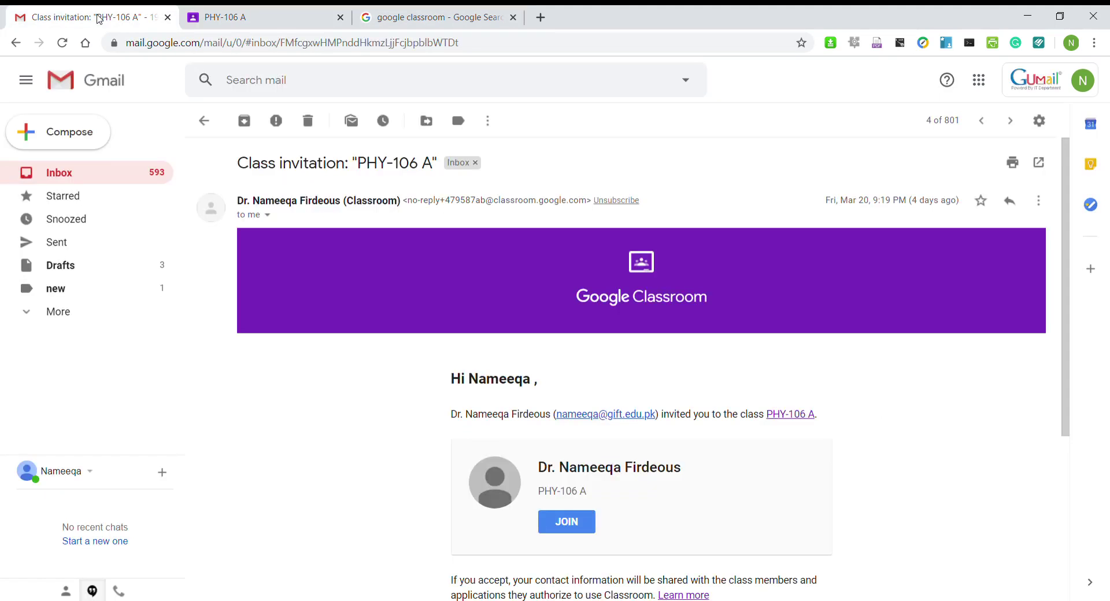
left_click(73, 176)
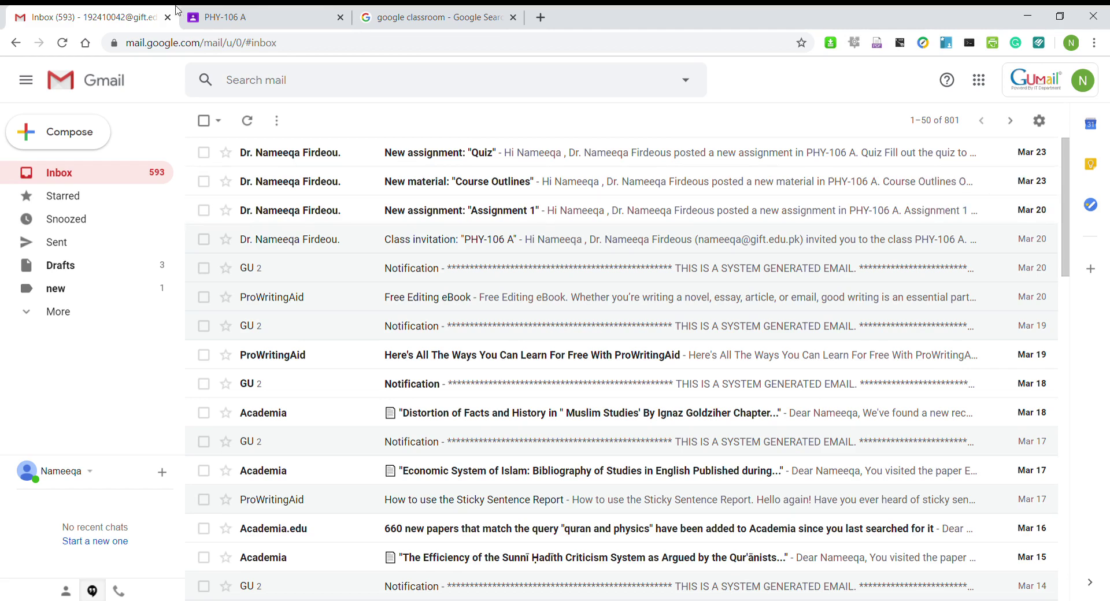
left_click(251, 23)
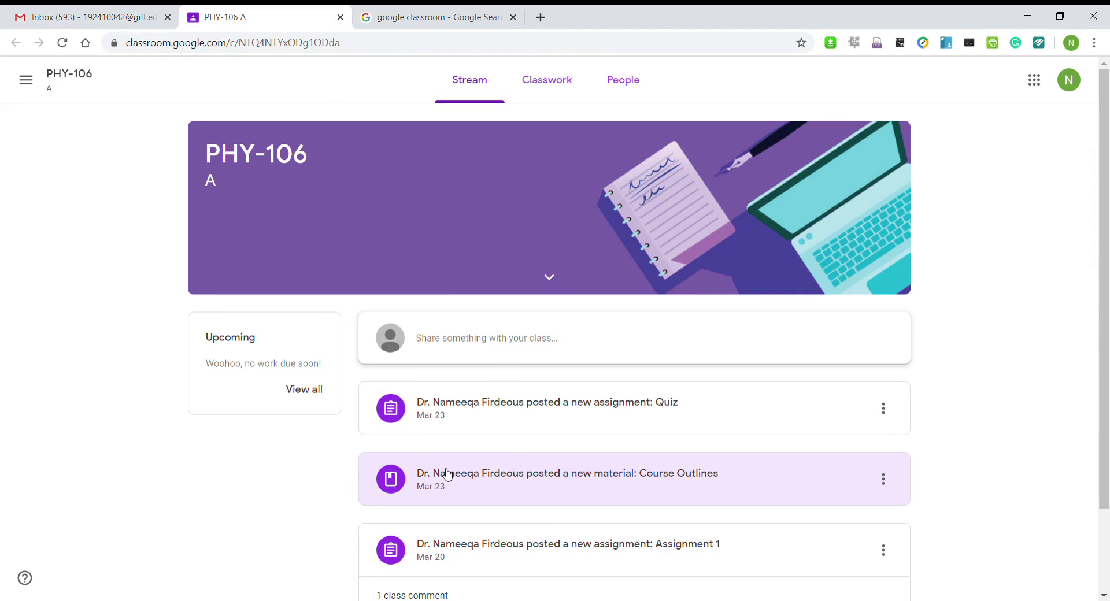
left_click(77, 22)
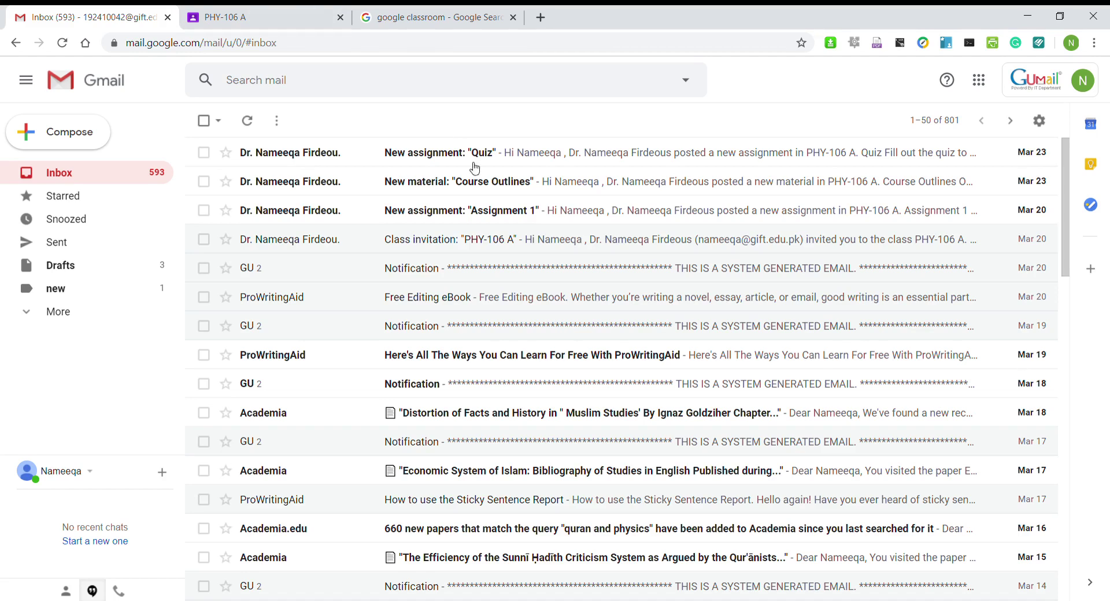
left_click(454, 213)
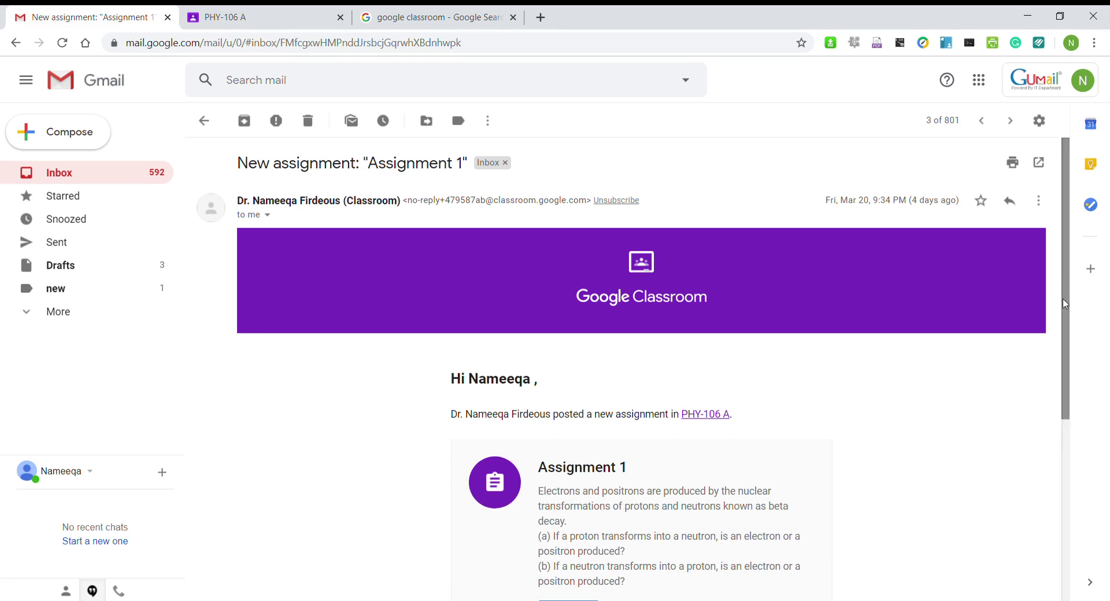
left_click_drag(1065, 303, 1063, 349)
left_click_drag(1062, 357, 1057, 426)
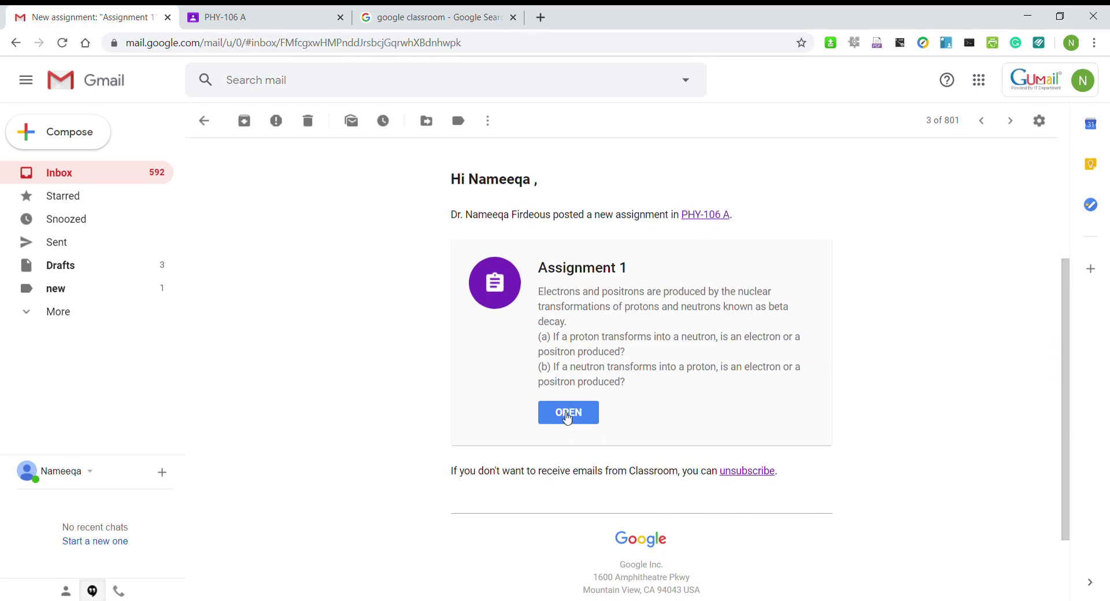
left_click(567, 413)
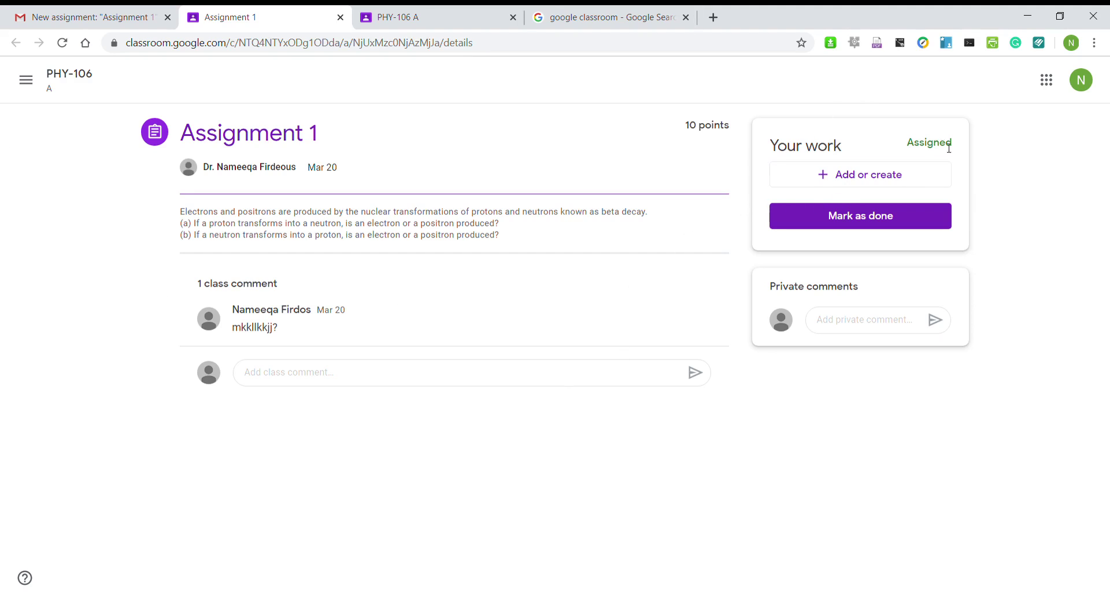
Step: Upload the file 1.jpg from the device as the work for Assignment 1 and turn it in
left_click(882, 184)
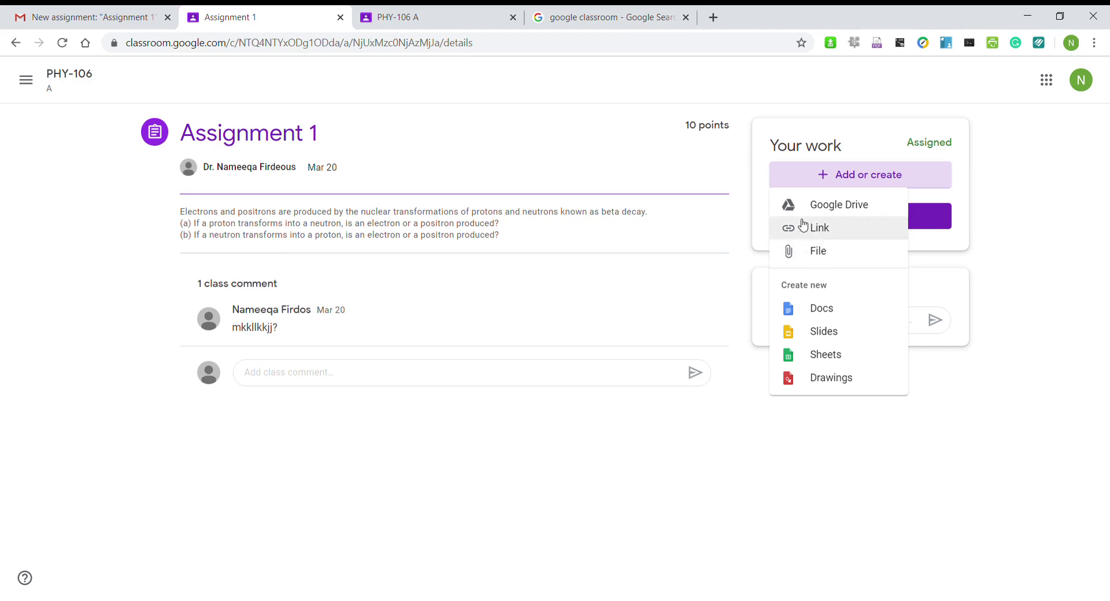
left_click(816, 260)
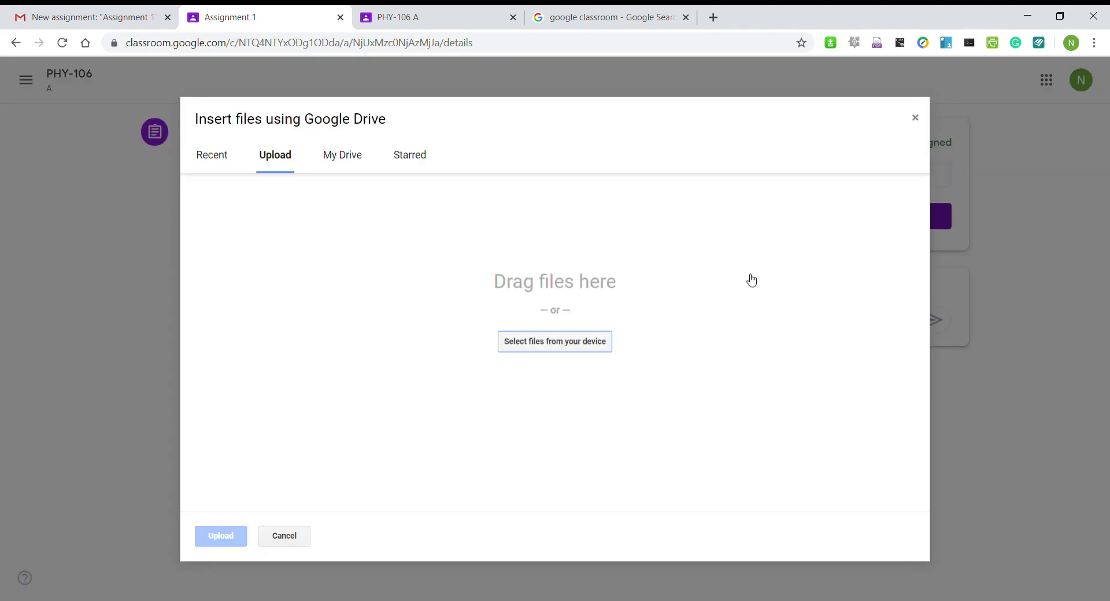
left_click(568, 351)
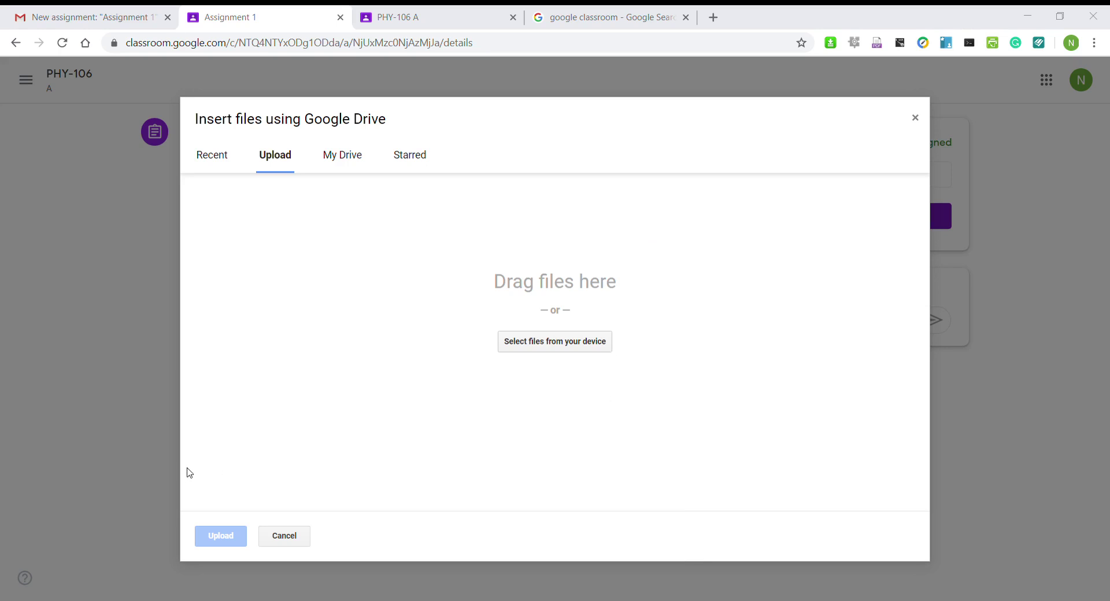
key("Return")
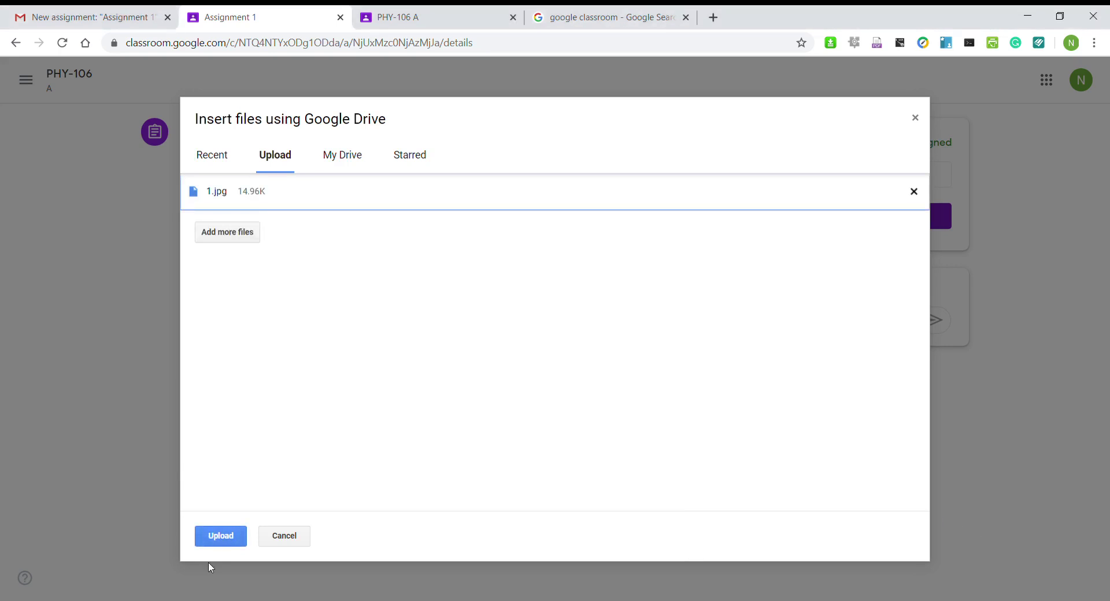
left_click(219, 541)
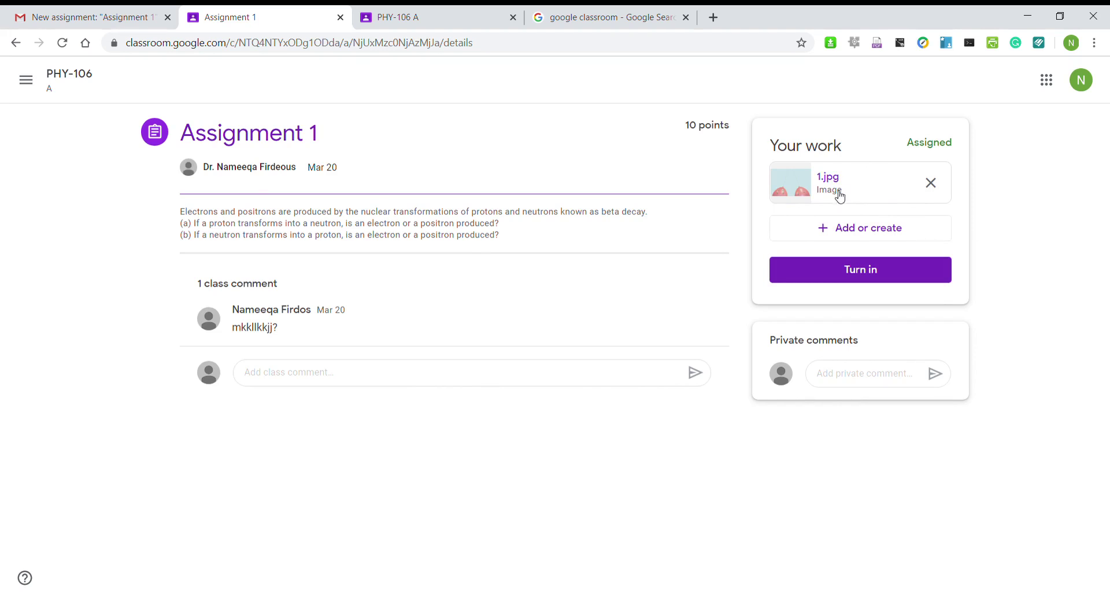
left_click(866, 271)
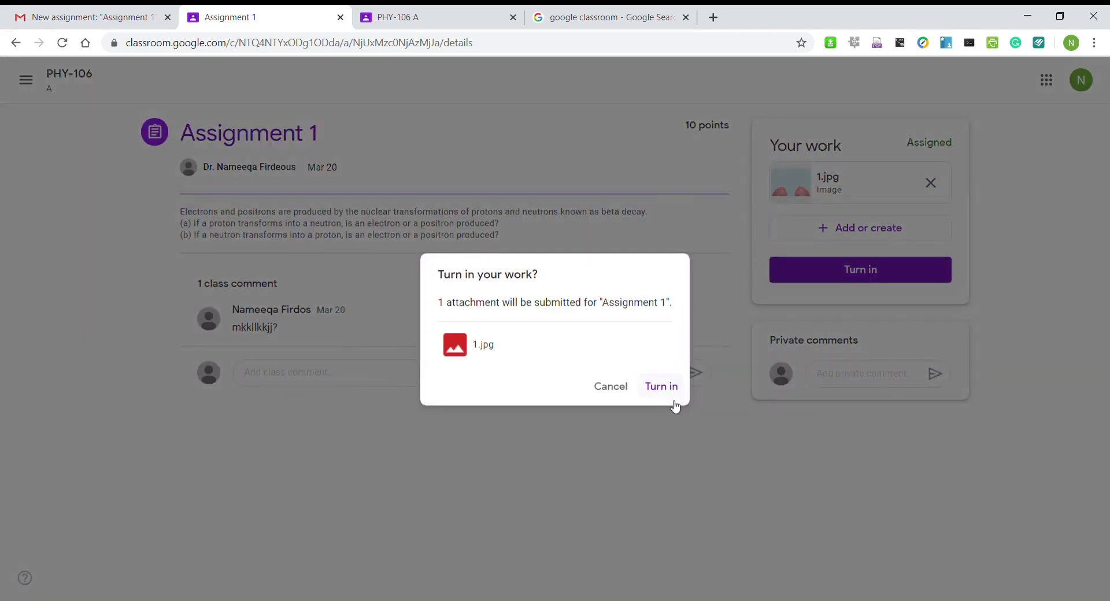
left_click(664, 393)
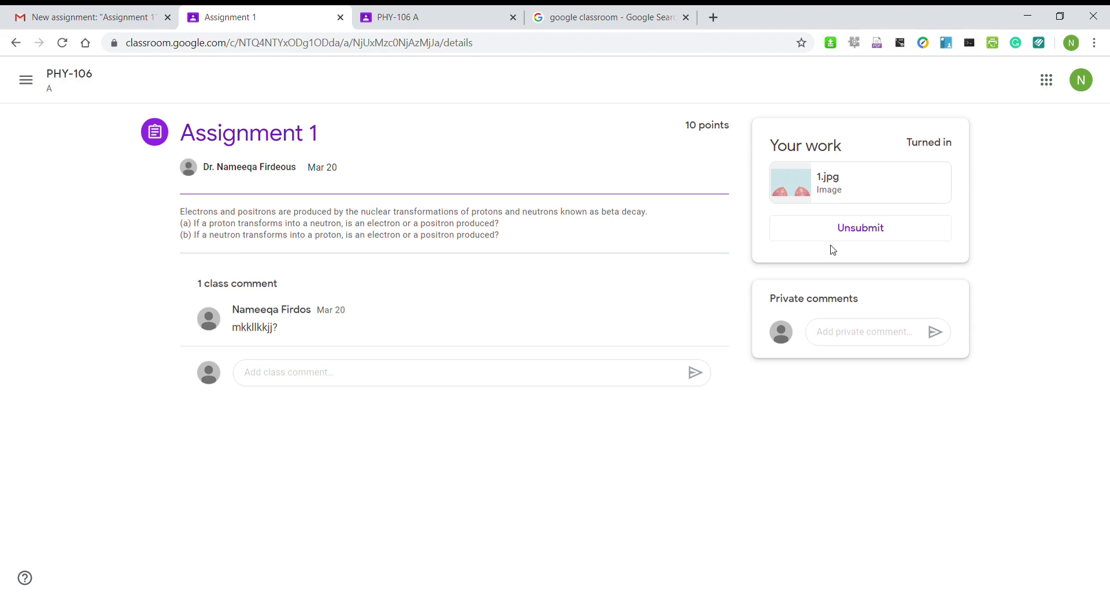
Step: Switch back to Gmail, review the Assignment 1 notification email, and return to the inbox
left_click(94, 17)
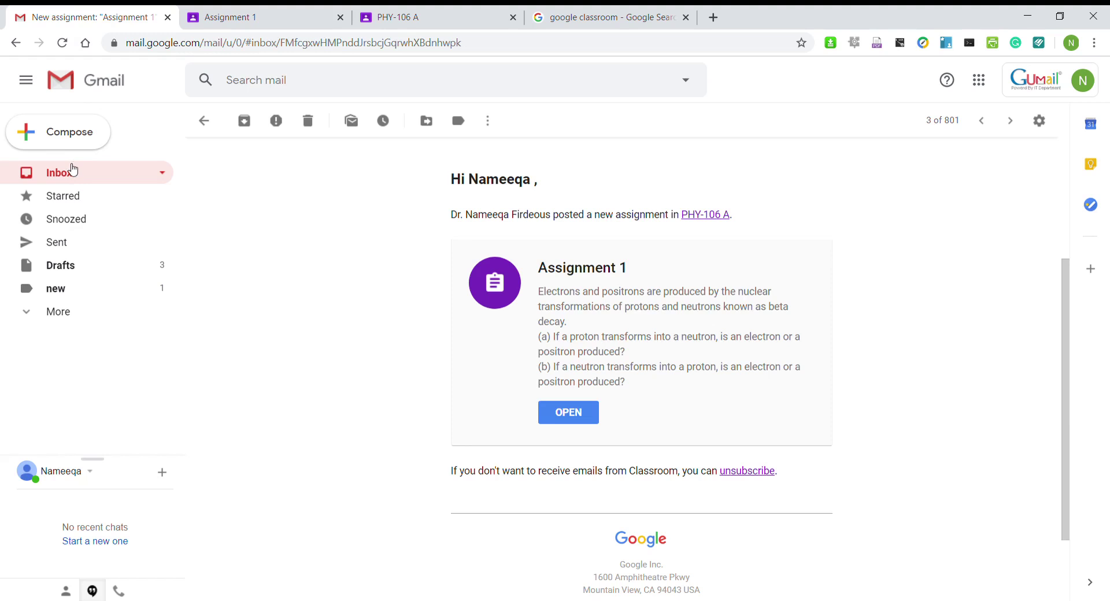
left_click(74, 170)
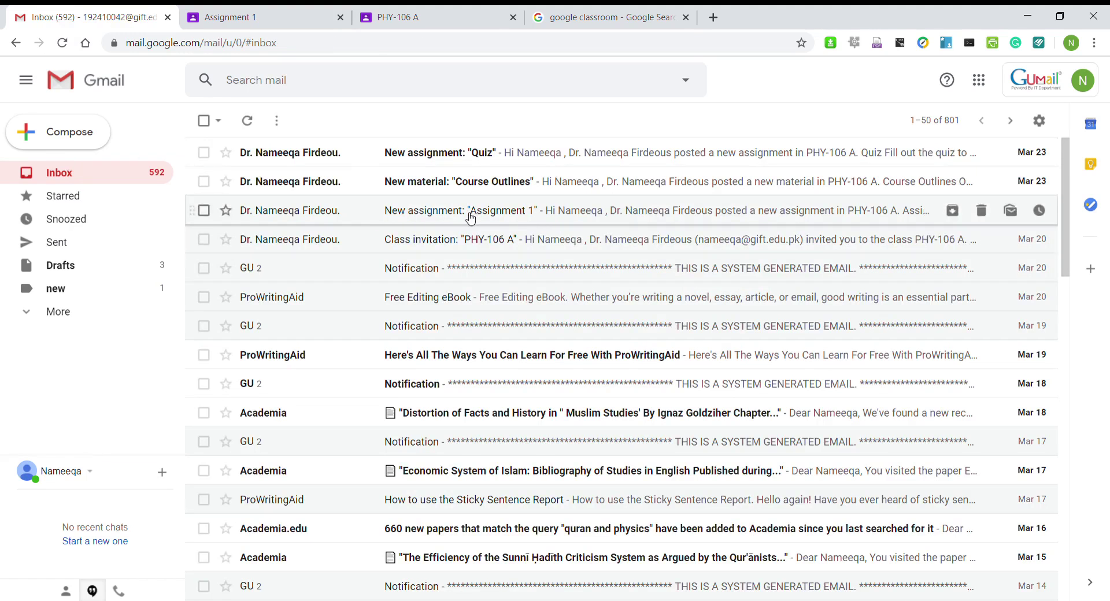
left_click(488, 215)
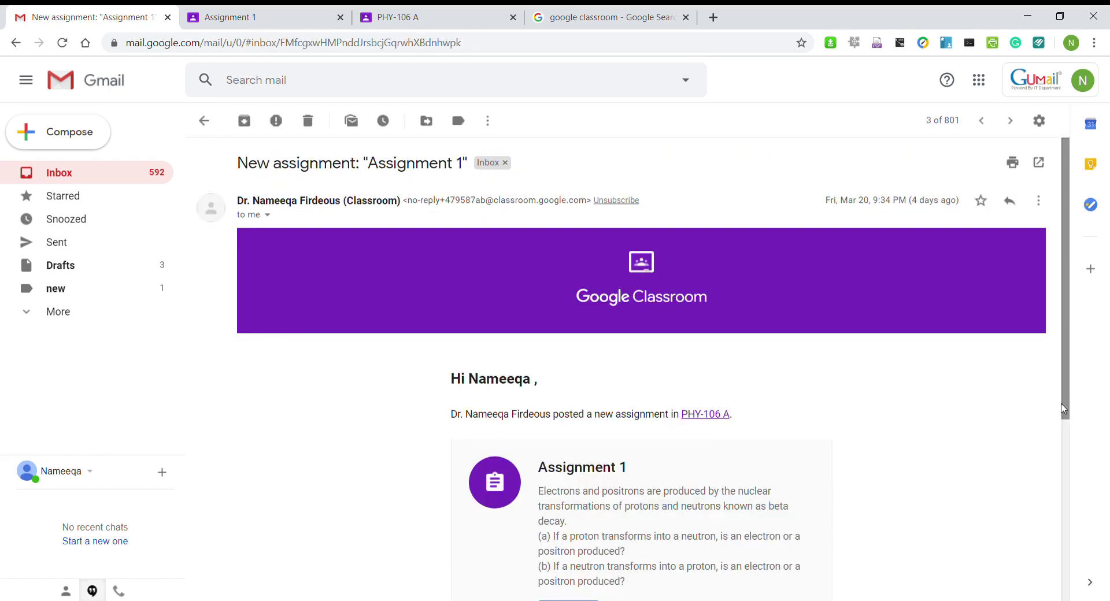
left_click_drag(1062, 409, 1063, 484)
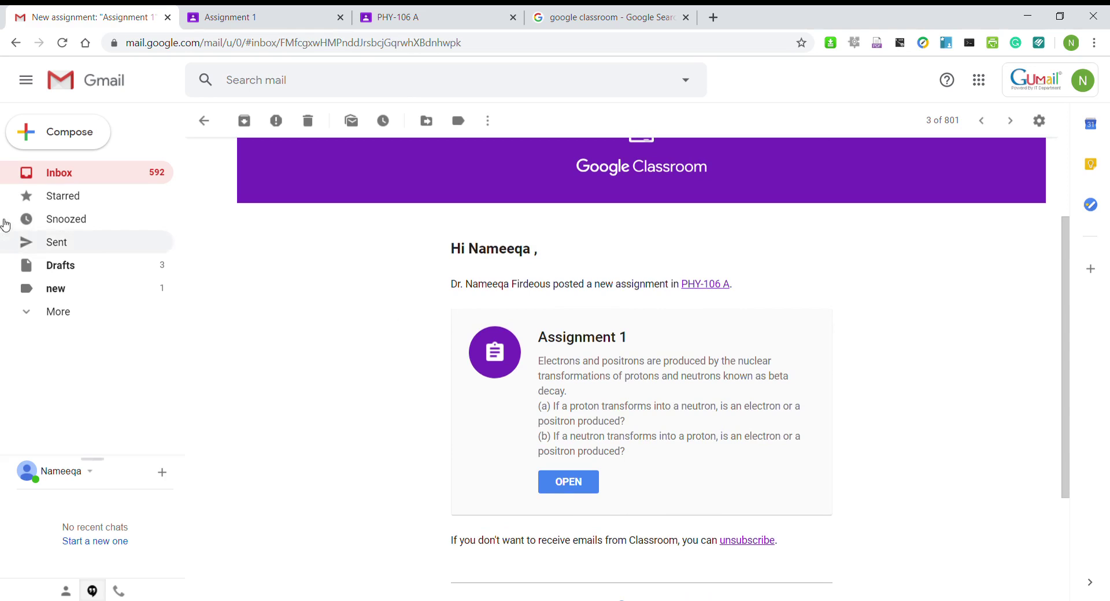
left_click(69, 175)
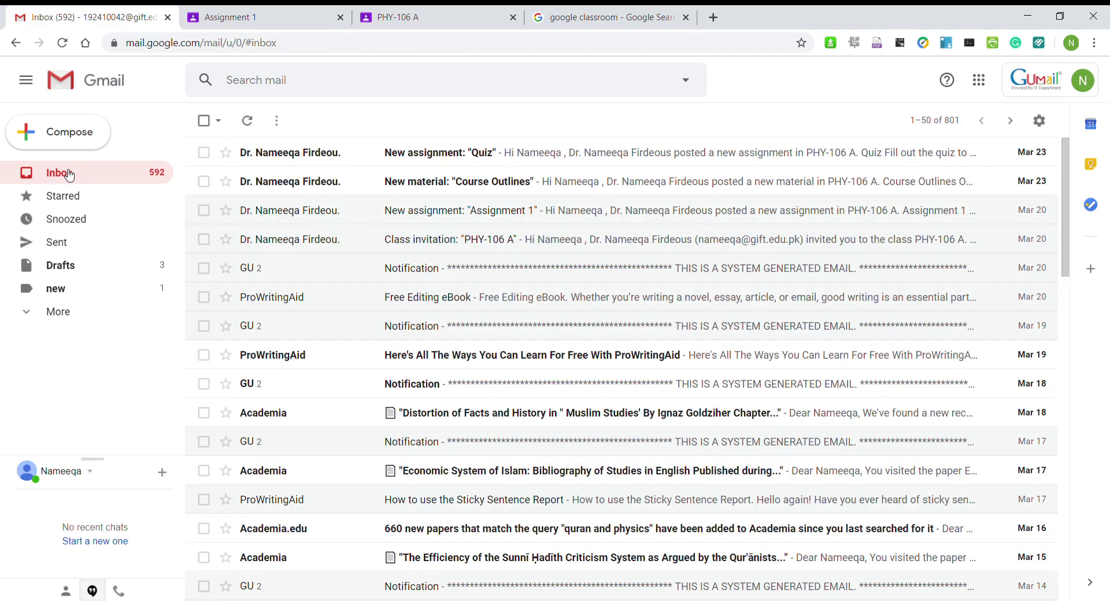
Step: Open the Course Outlines material from its notification email, view Course-outlines.pdf, and close the preview
left_click(470, 188)
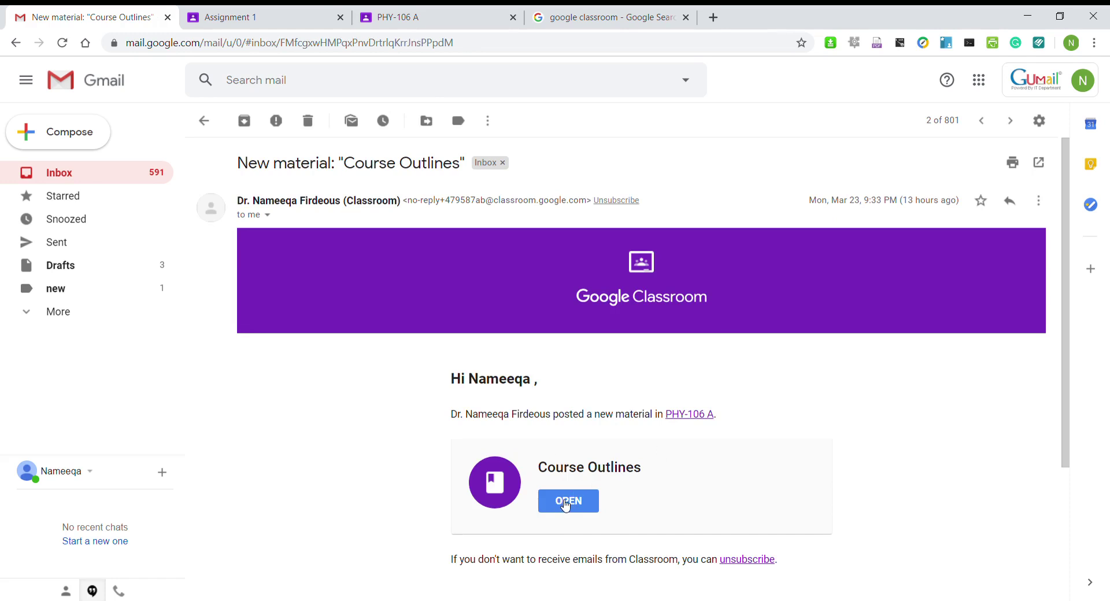
left_click(565, 506)
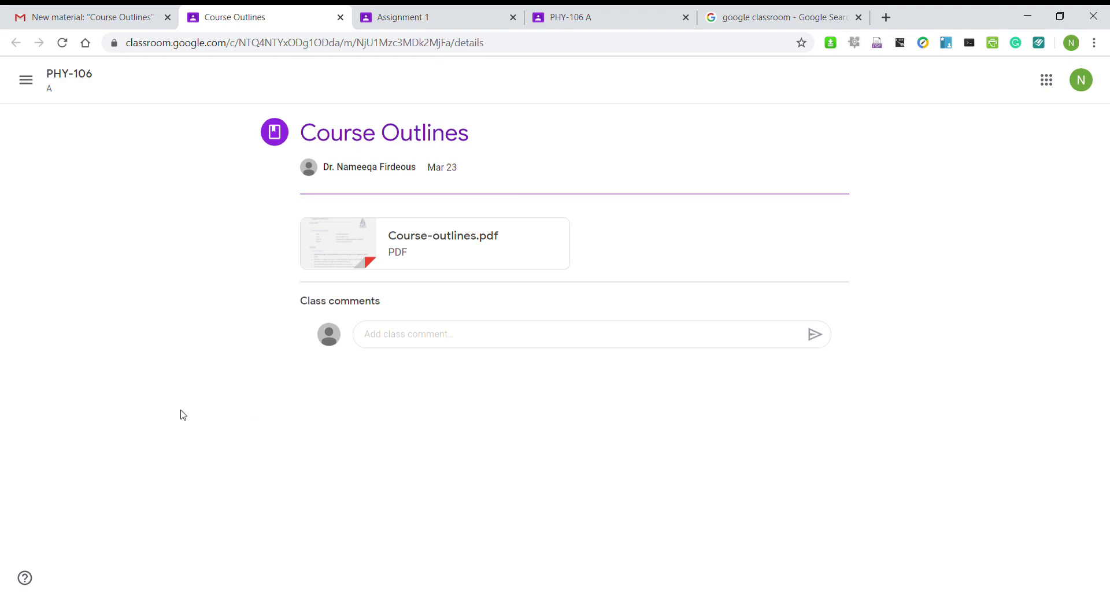
left_click(332, 250)
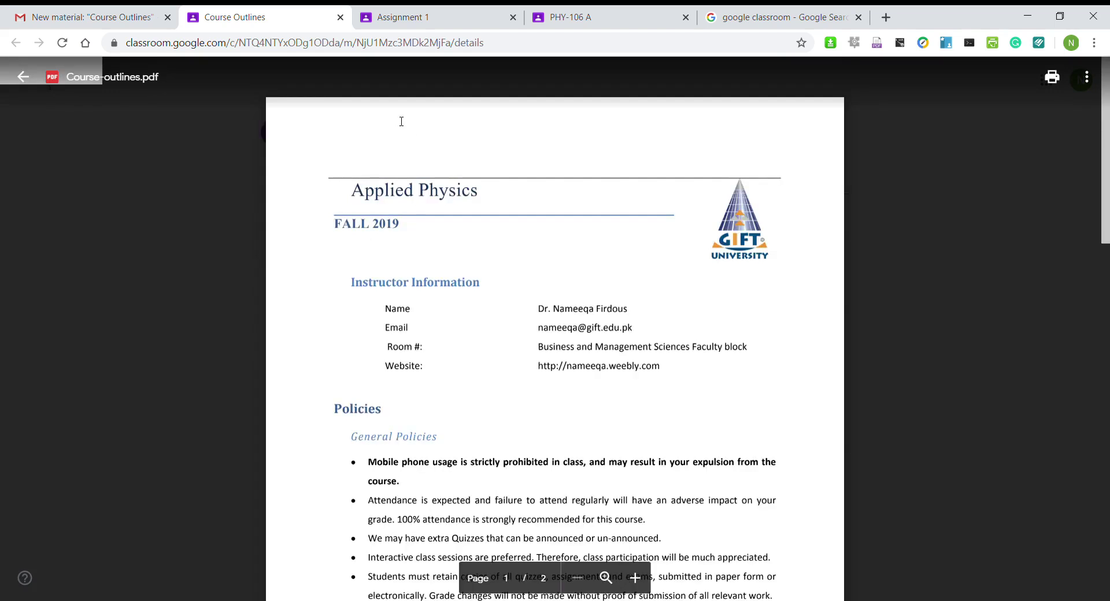
left_click(23, 76)
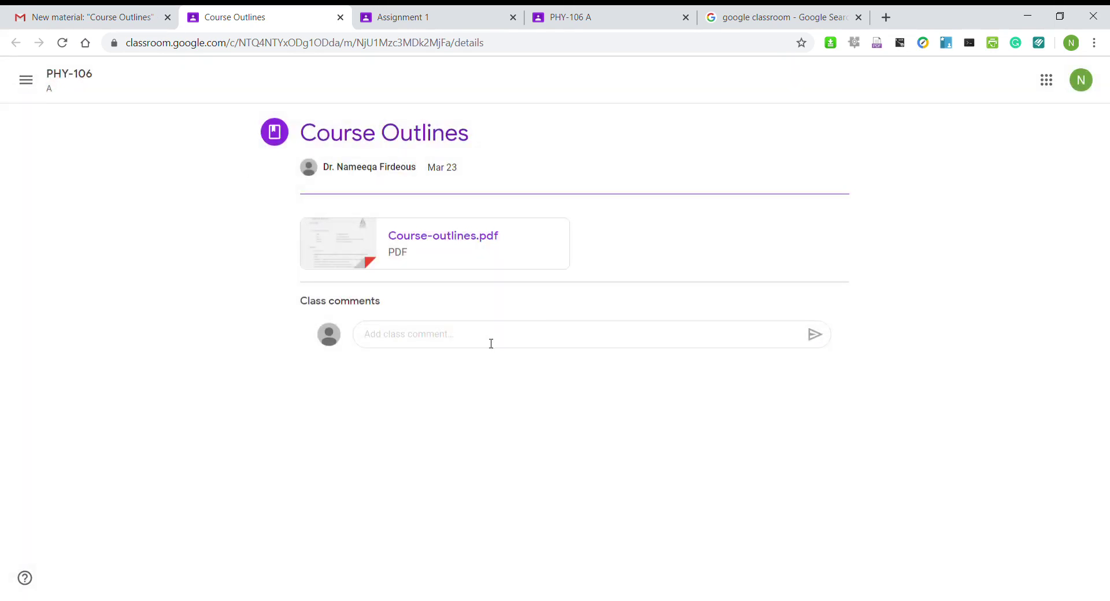
Step: Return to the Gmail inbox, open the Quiz assignment from its notification email, and launch the attached Quiz #1 form
left_click(112, 16)
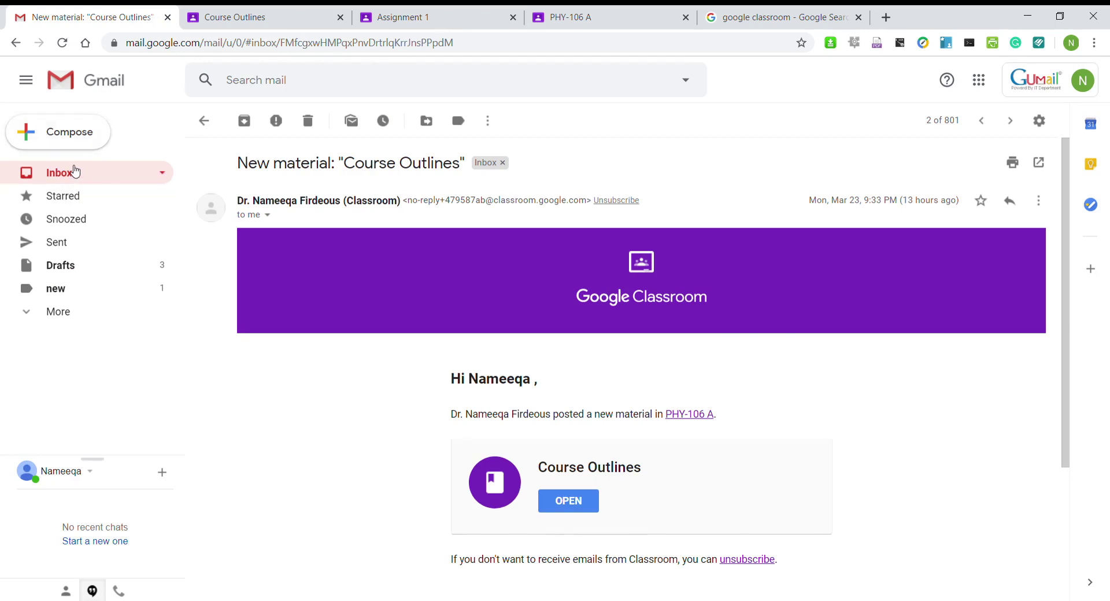
left_click(76, 171)
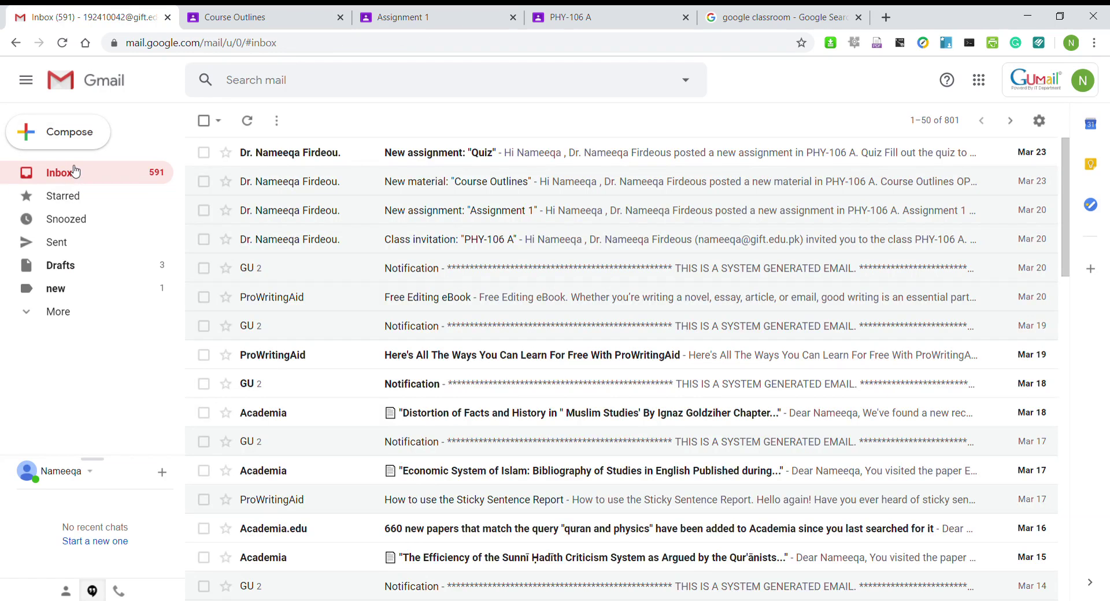
left_click(437, 155)
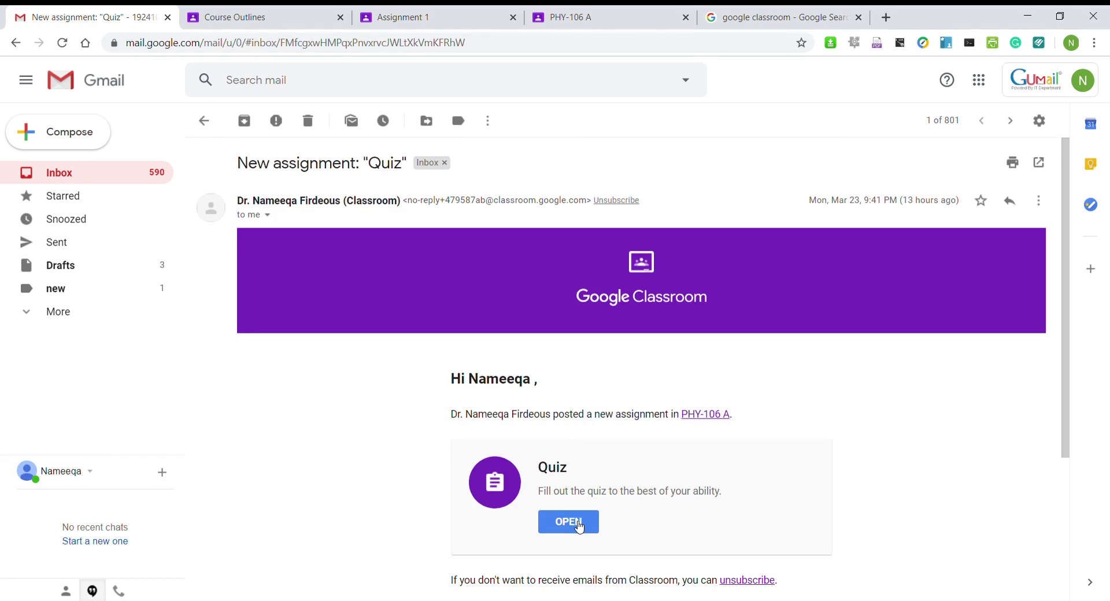
left_click(579, 526)
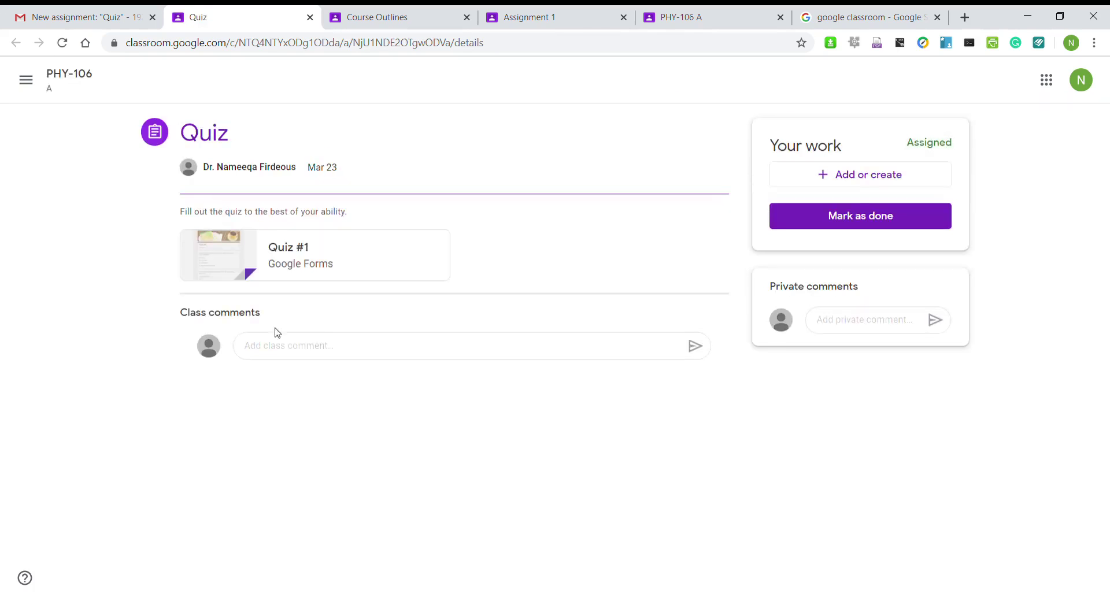
left_click(234, 260)
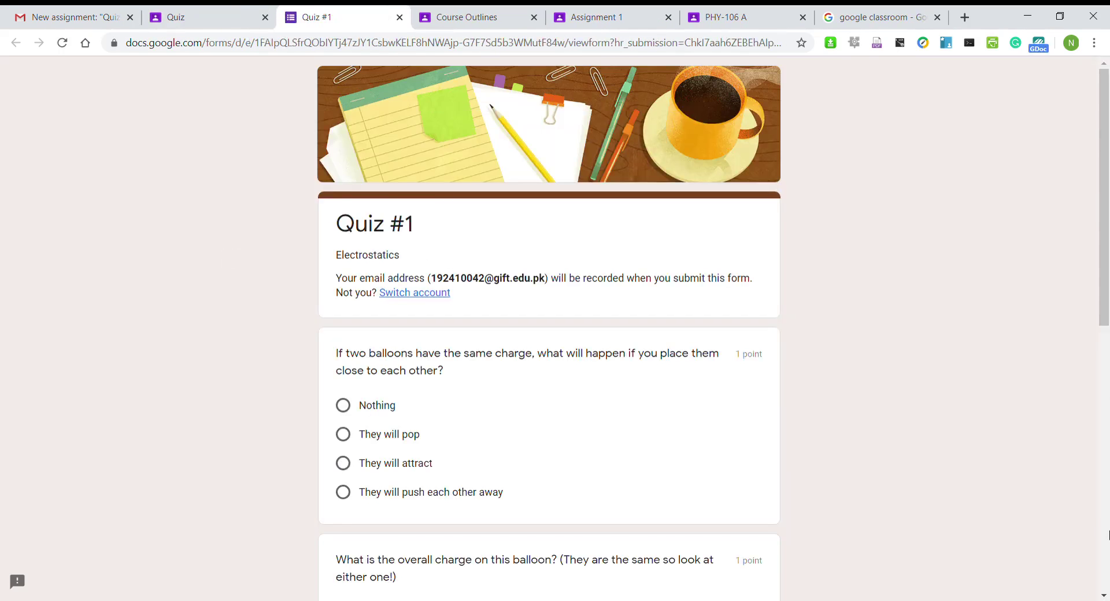
Step: Answer the question about two balloons with the same charge with "They will push each other away"
left_click_drag(1104, 191, 1106, 261)
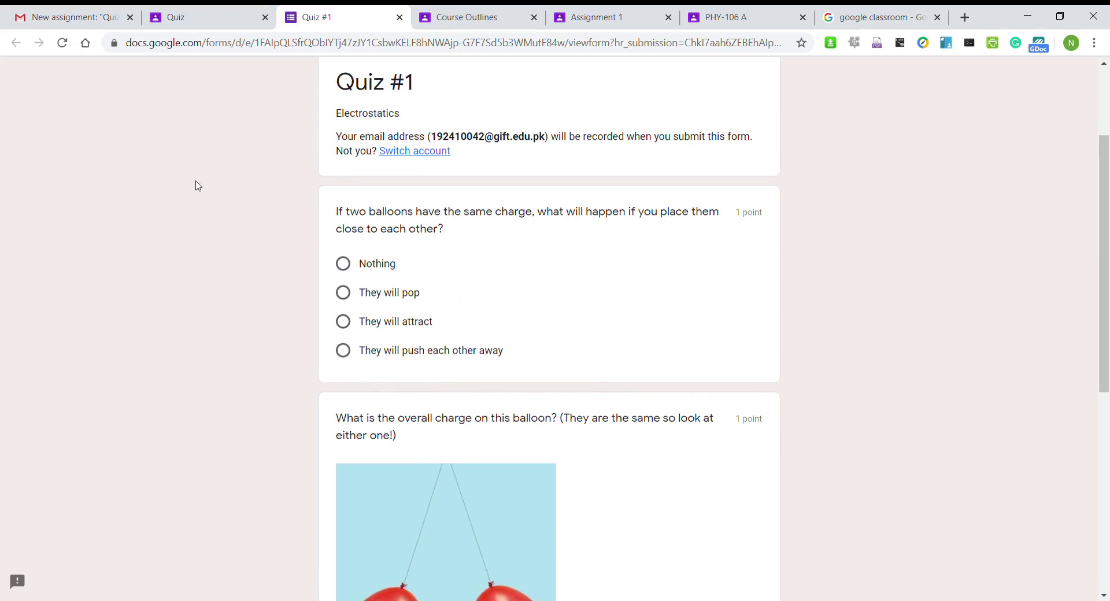
left_click(347, 353)
left_click_drag(1105, 316, 1107, 457)
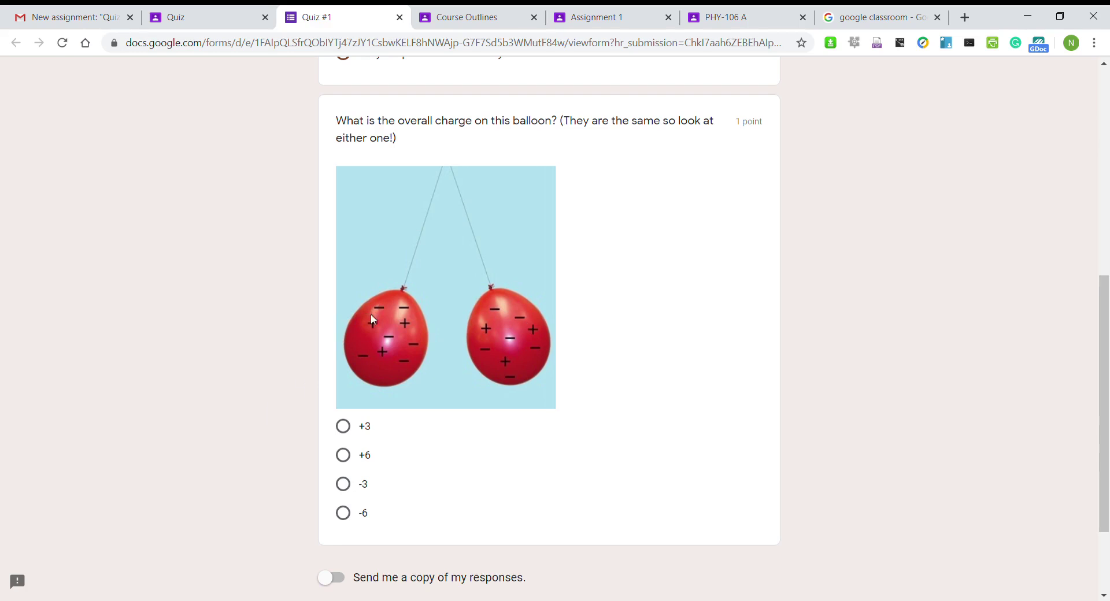
Step: Answer the question about the balloon's overall charge with -3 and submit Quiz #1
left_click(344, 486)
left_click_drag(1106, 460, 1106, 517)
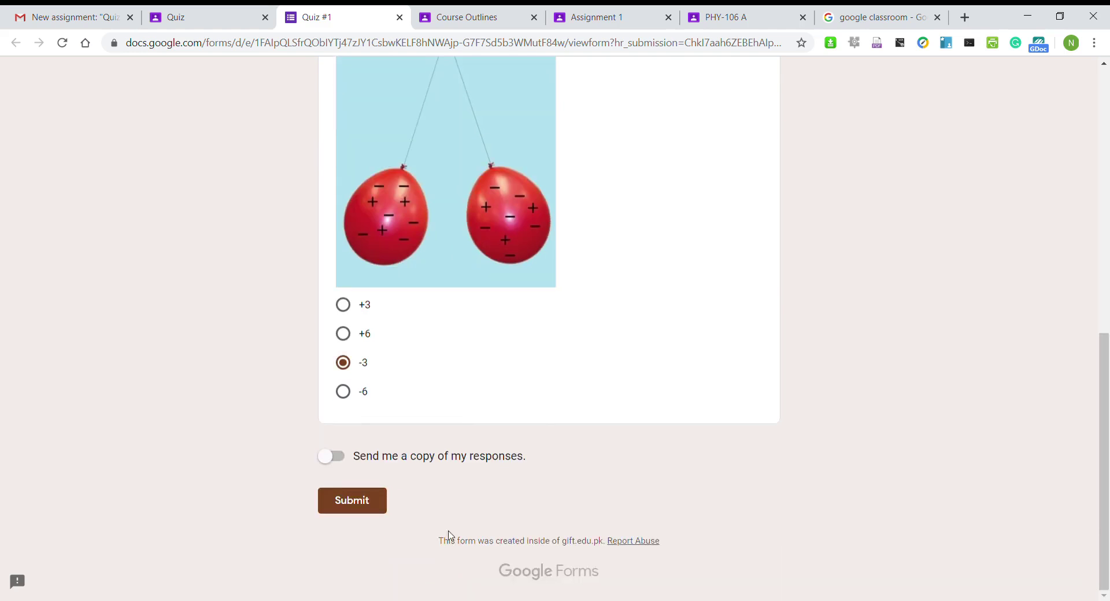
left_click(350, 502)
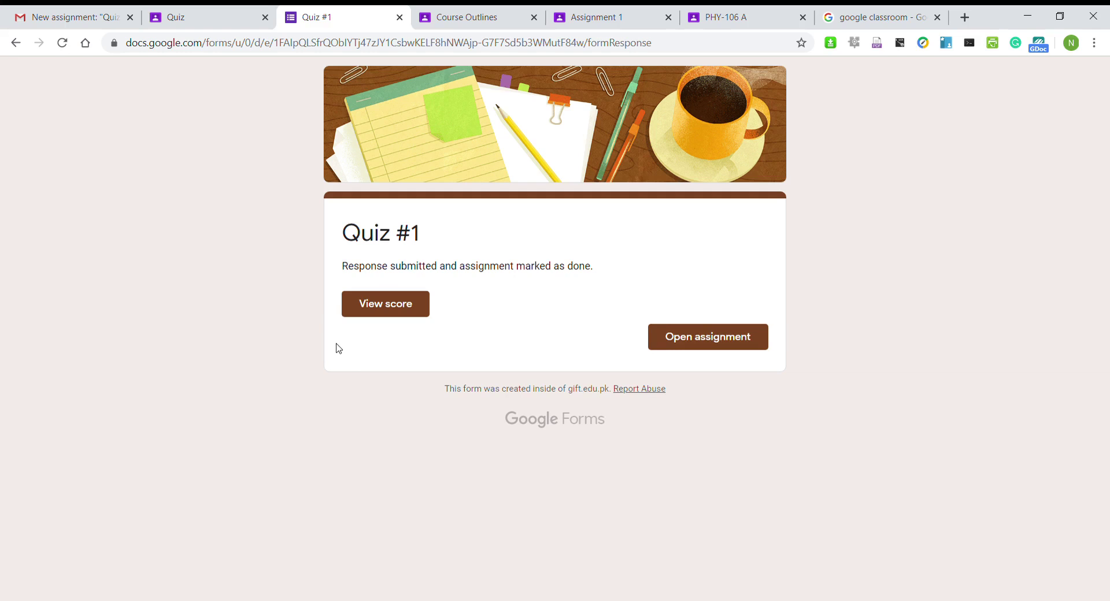
Step: View the Quiz #1 score, review the graded answers, and return to the Gmail inbox
left_click(383, 313)
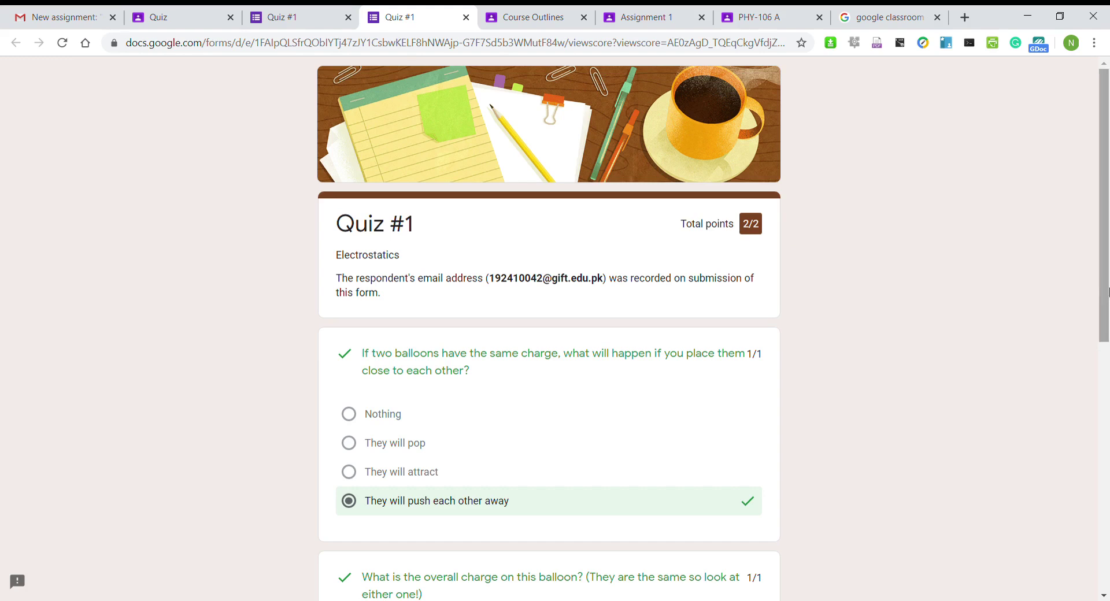
left_click_drag(1104, 302, 1101, 577)
scroll(747, 315, "up", 8)
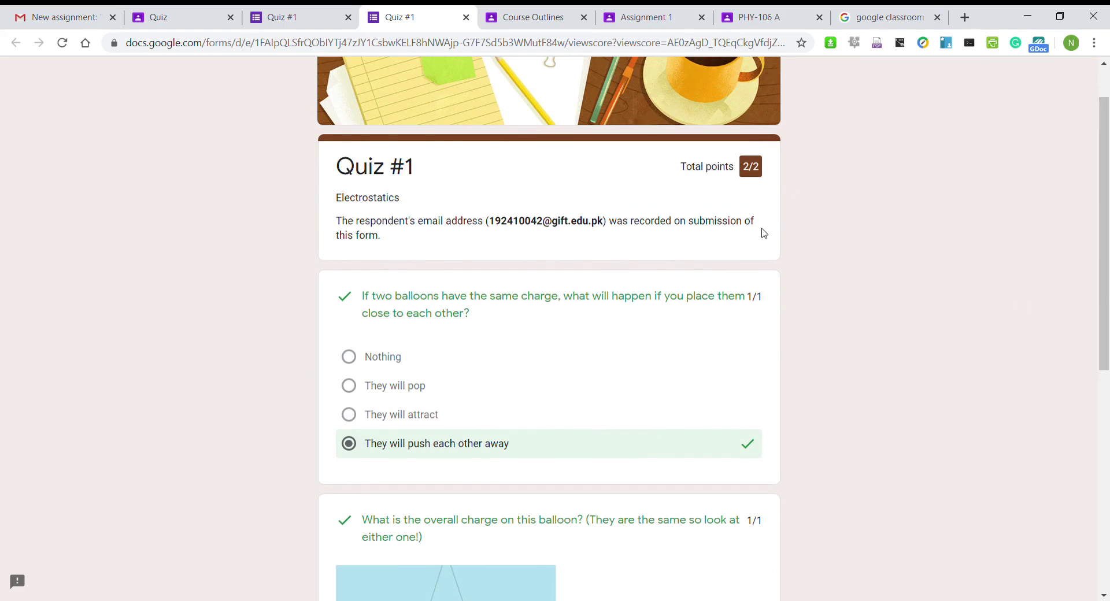
left_click(47, 17)
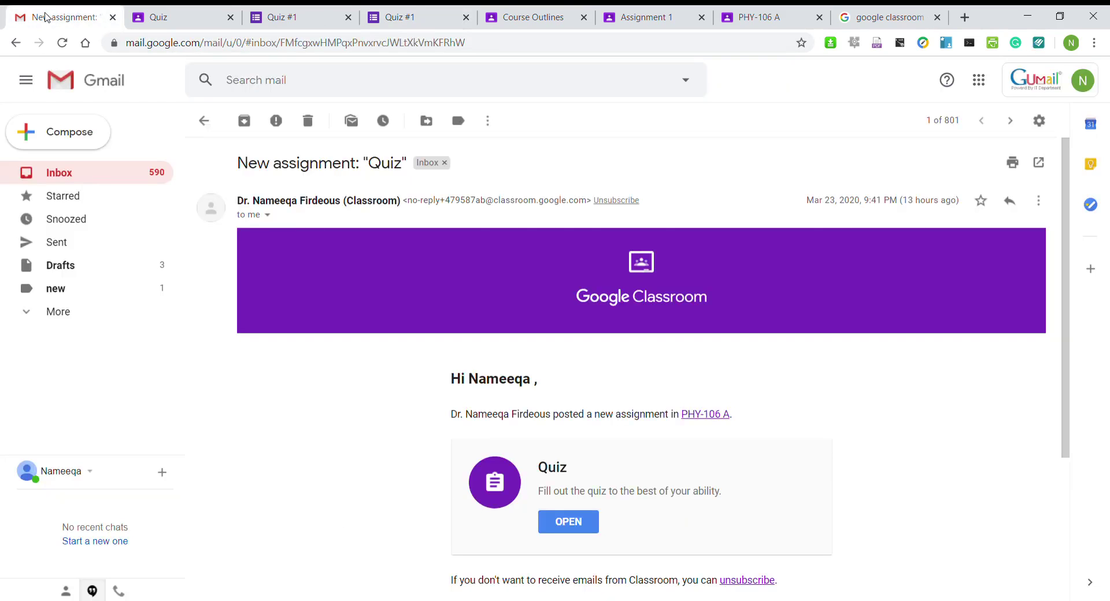
left_click(90, 184)
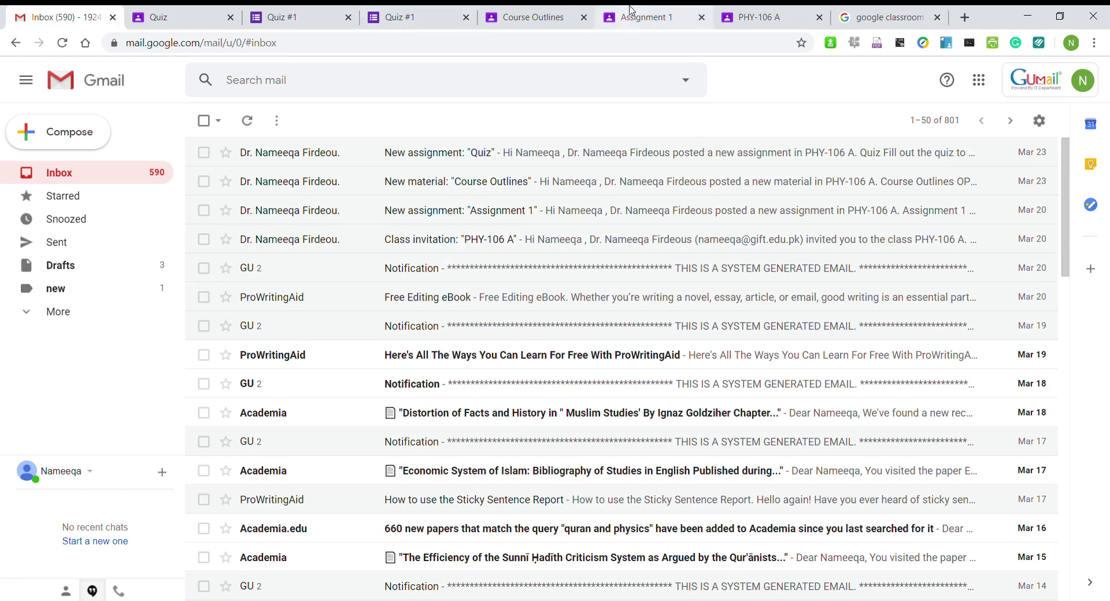
Step: Switch to the PHY-106 A class in Google Classroom and review its stream posts and classwork list, returning to the stream
left_click(776, 19)
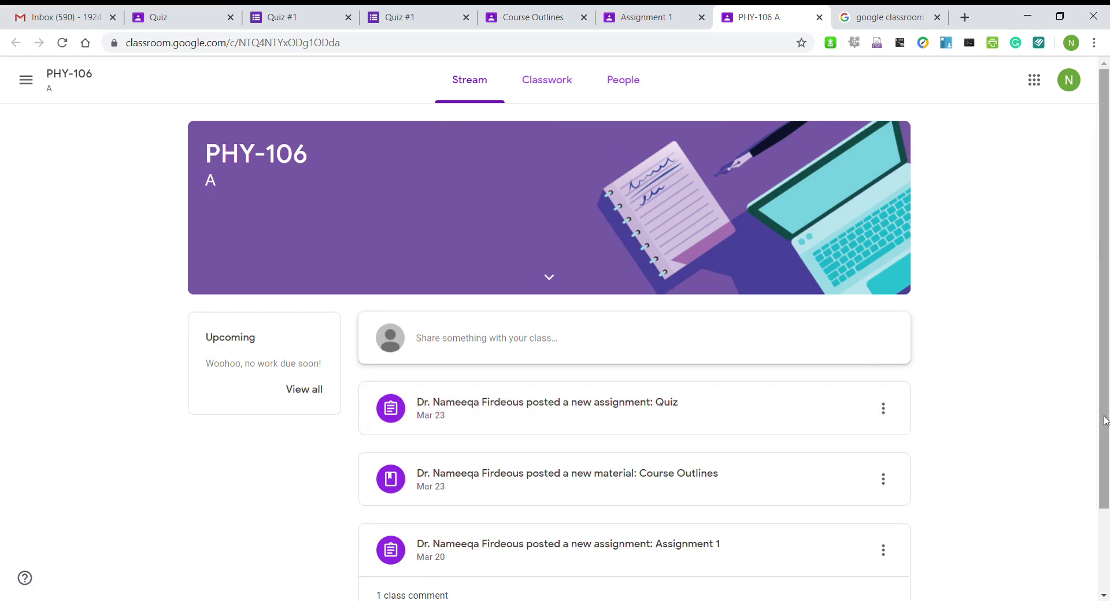
left_click(1103, 581)
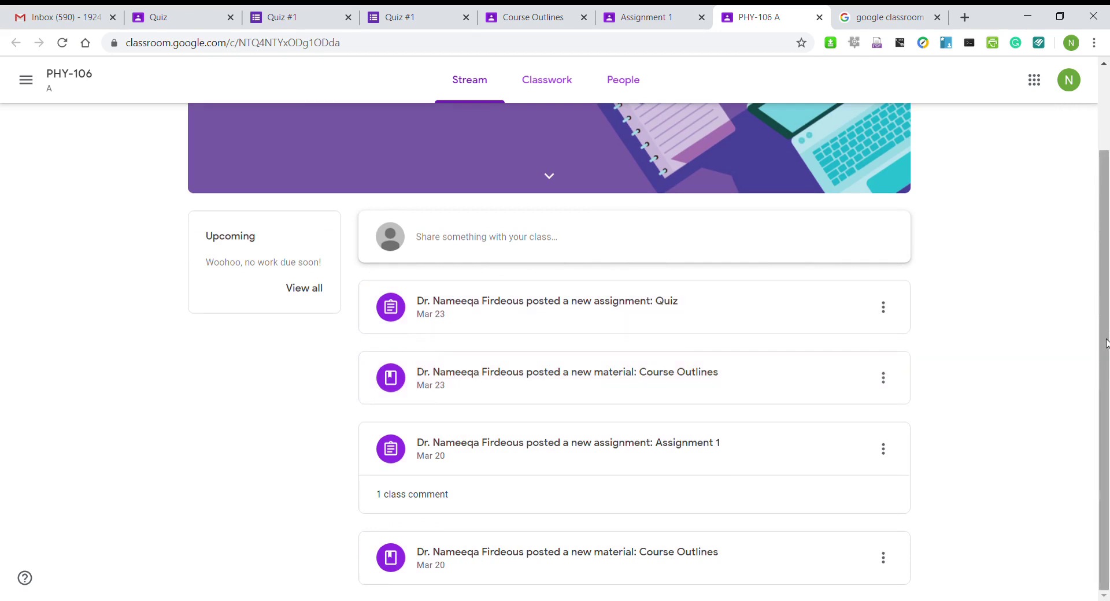
left_click_drag(1104, 343, 1105, 261)
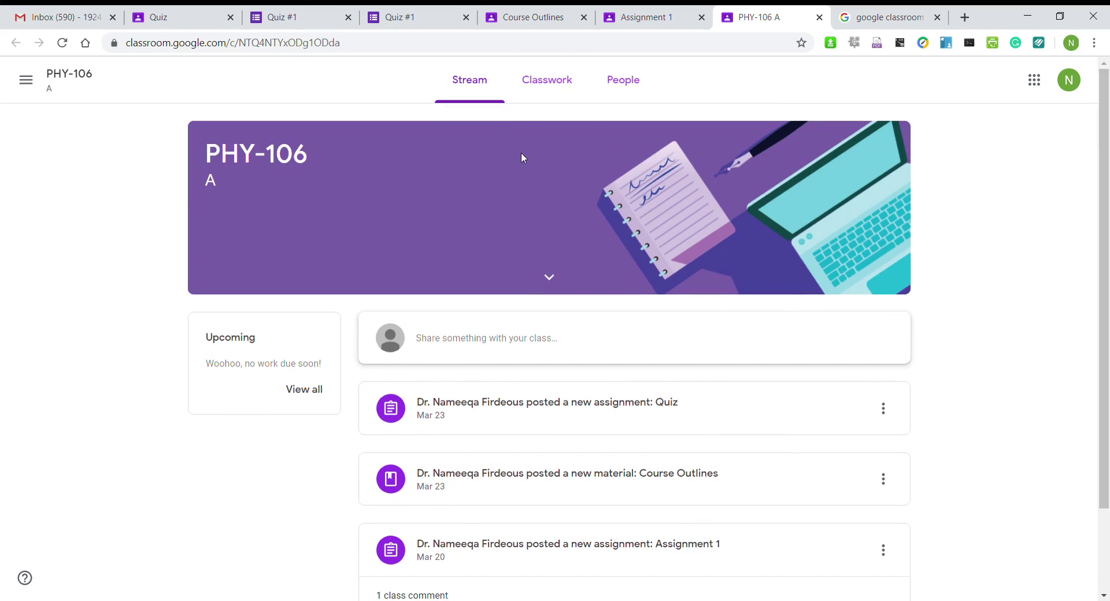
left_click(556, 87)
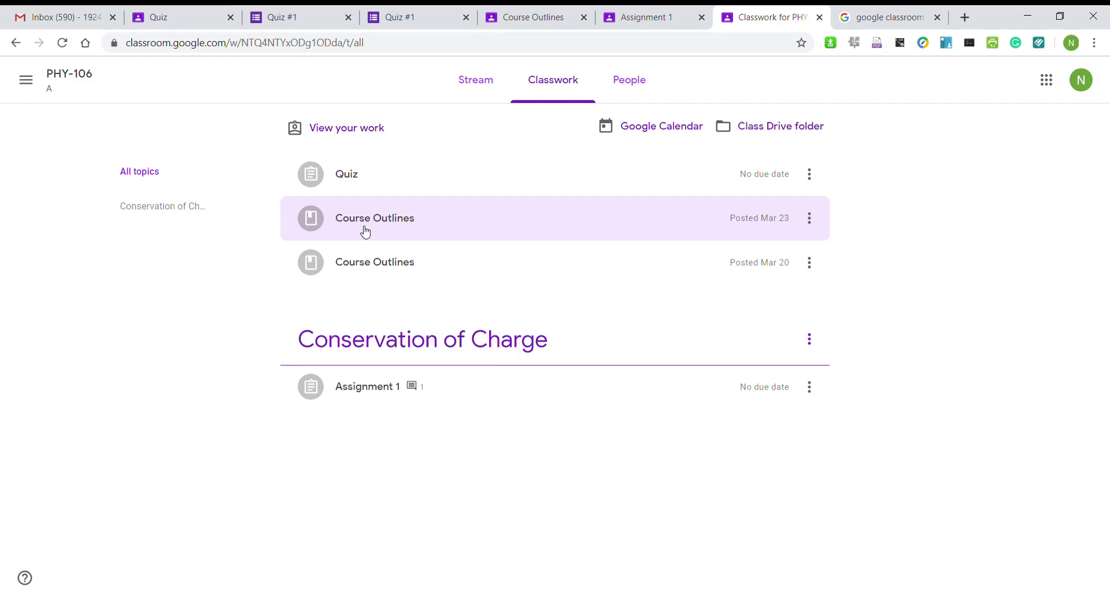
left_click(16, 44)
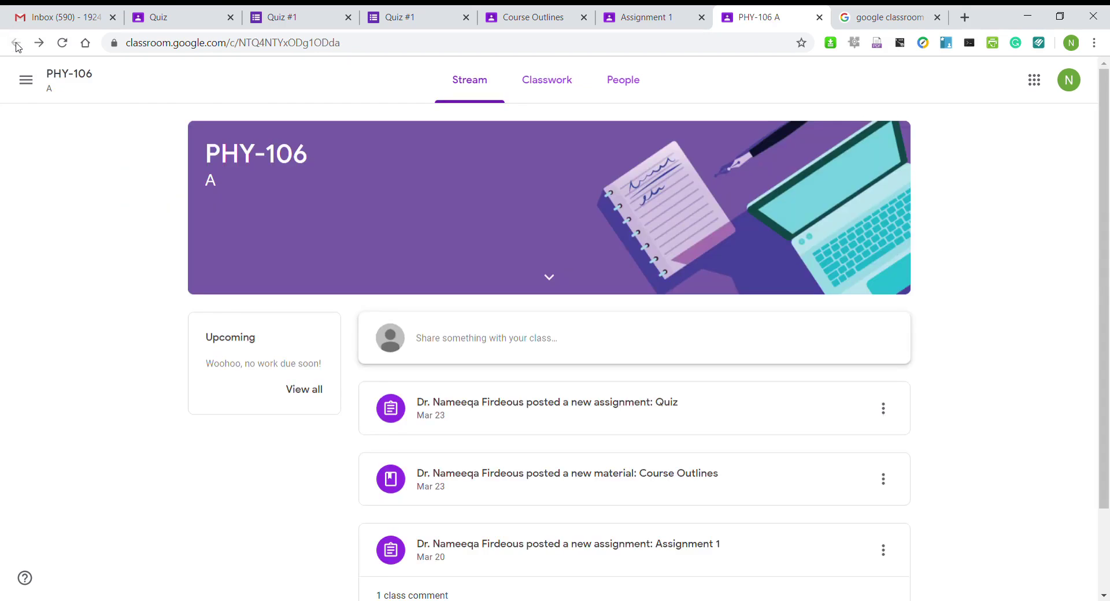
Step: Open the Course Outlines material posted Mar 23 from the class stream and begin a class comment
left_click(586, 477)
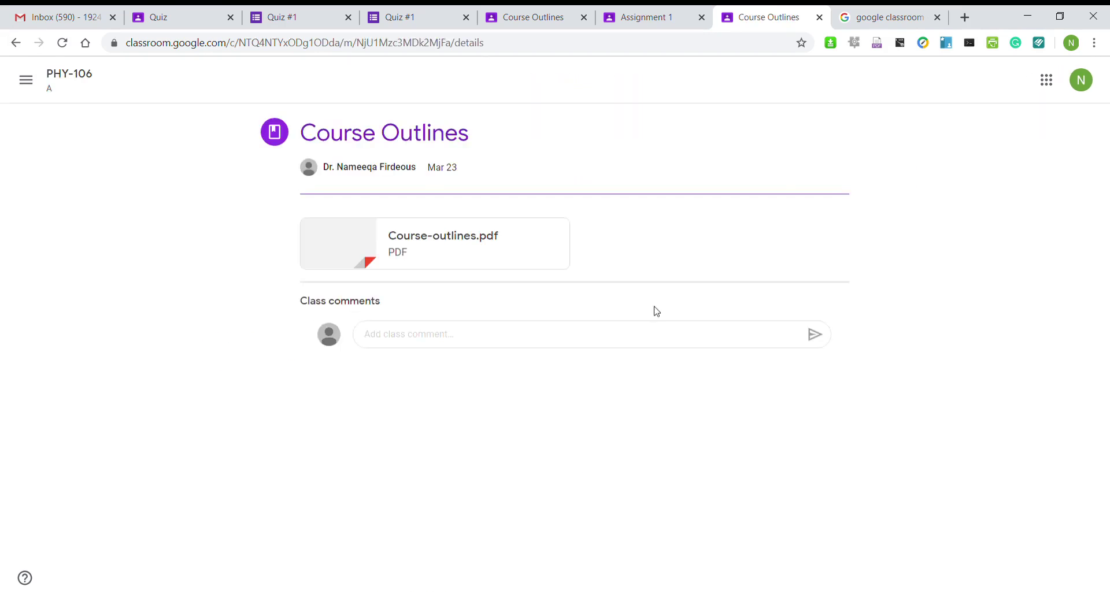
left_click(384, 341)
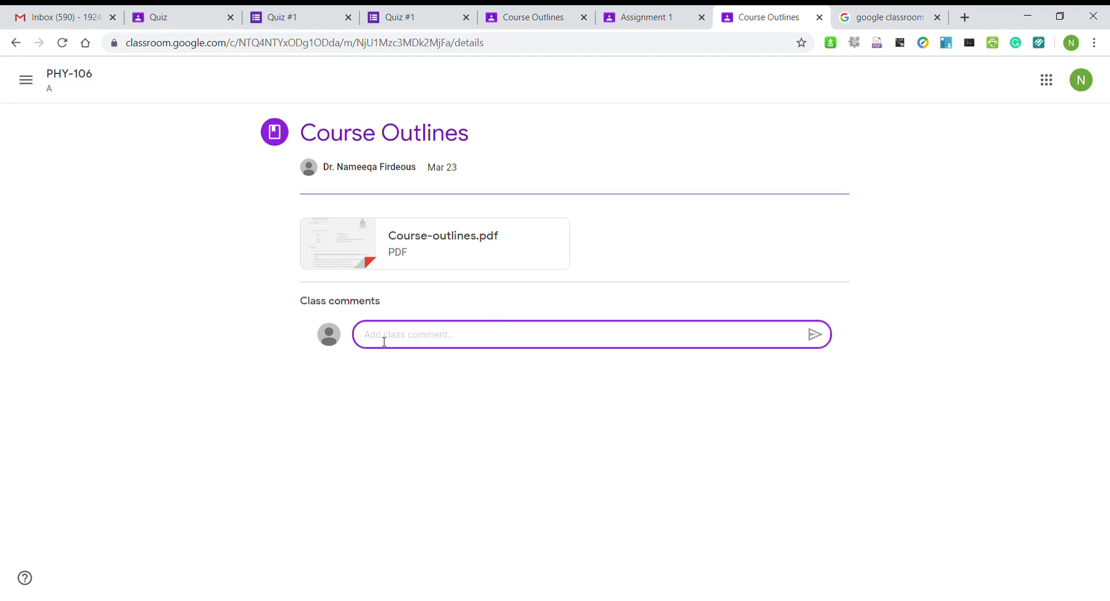